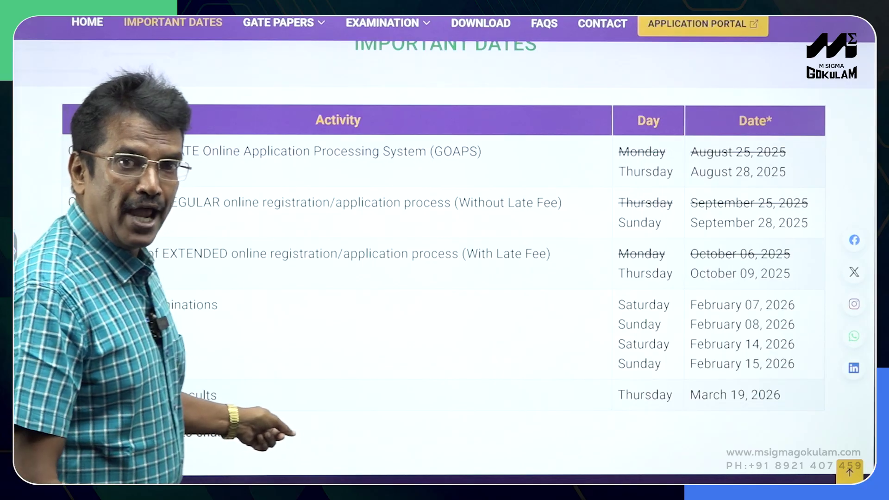
Scroll up the Important Dates page to show the GATE 2026 header
scroll(445, 250, up, 3)
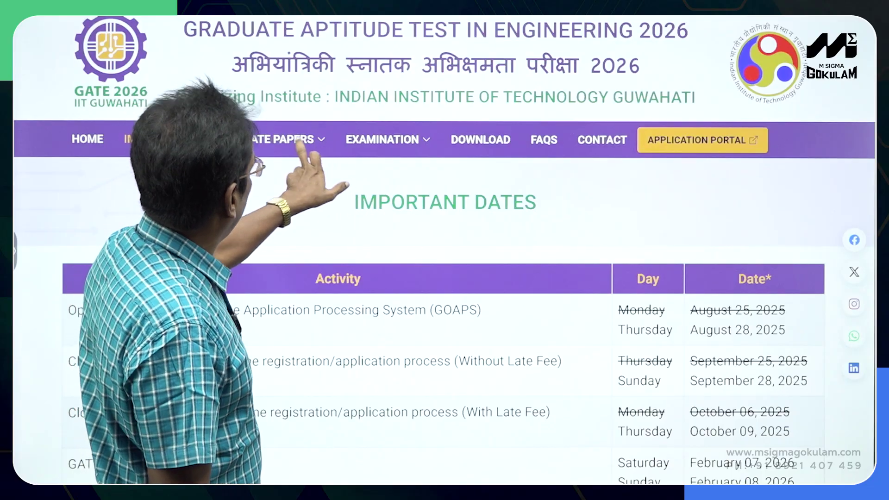
Go to EXAMINATION > Required Documents and read through the listed details and documents
mouse_move(385, 139)
click(415, 287)
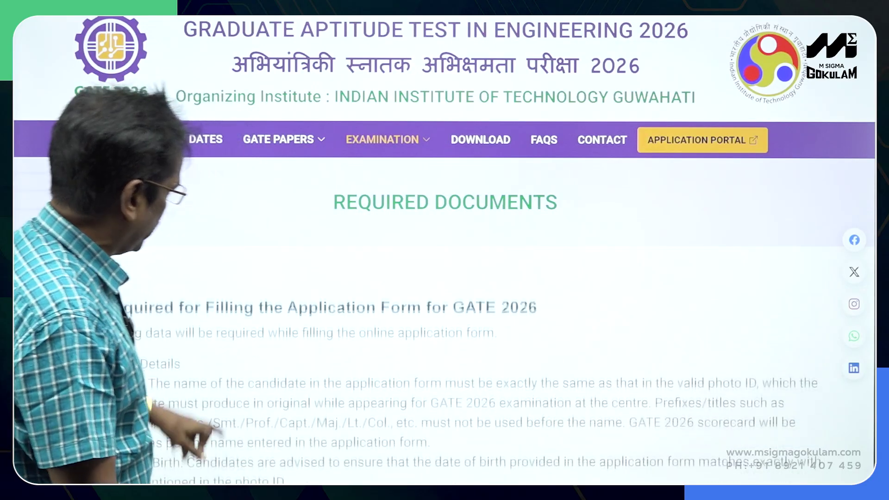
scroll(444, 250, down, 3)
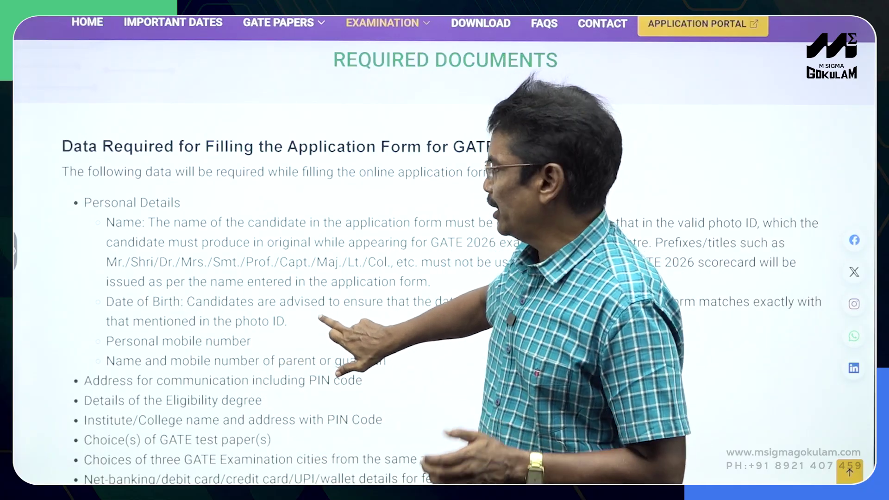
scroll(445, 268, down, 3)
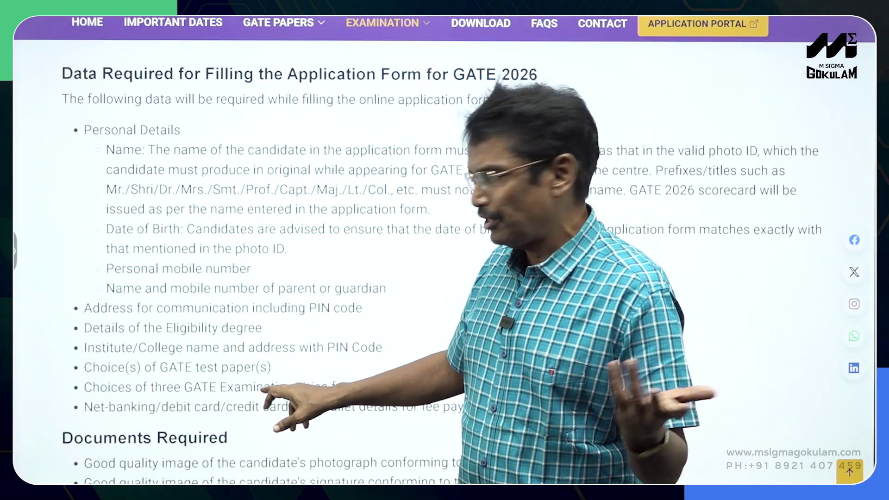
scroll(442, 274, down, 2)
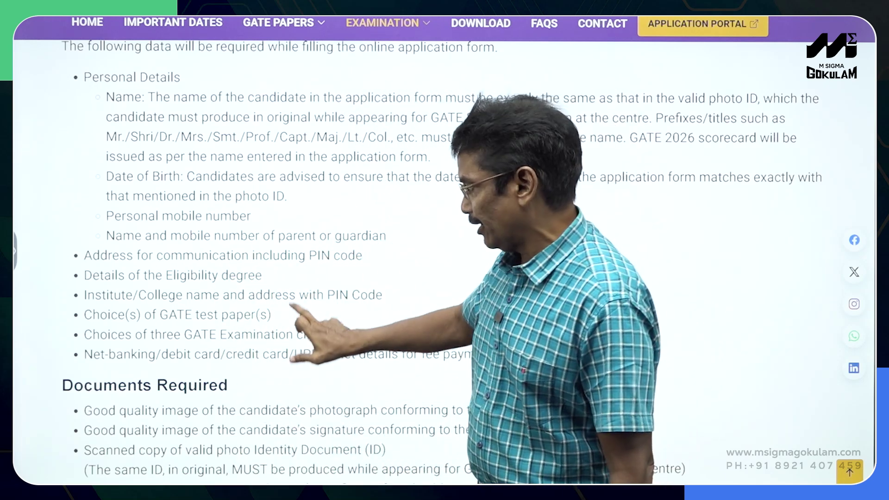
scroll(442, 261, down, 1)
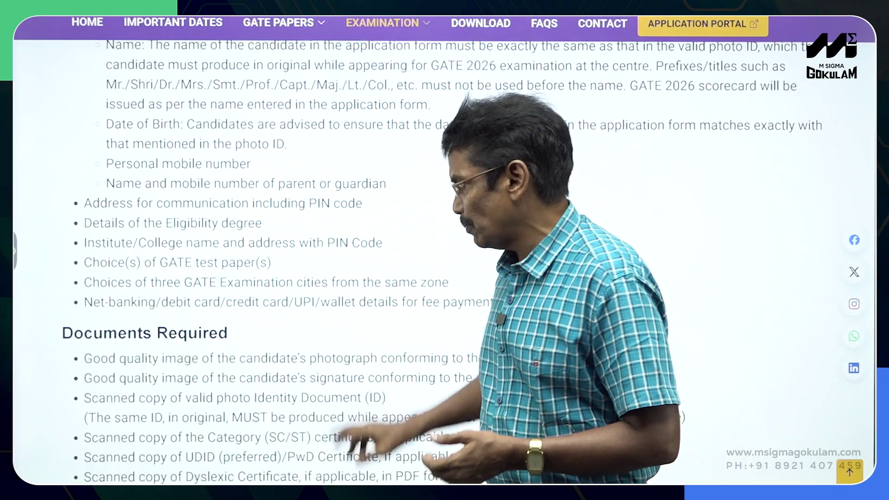
scroll(443, 261, down, 3)
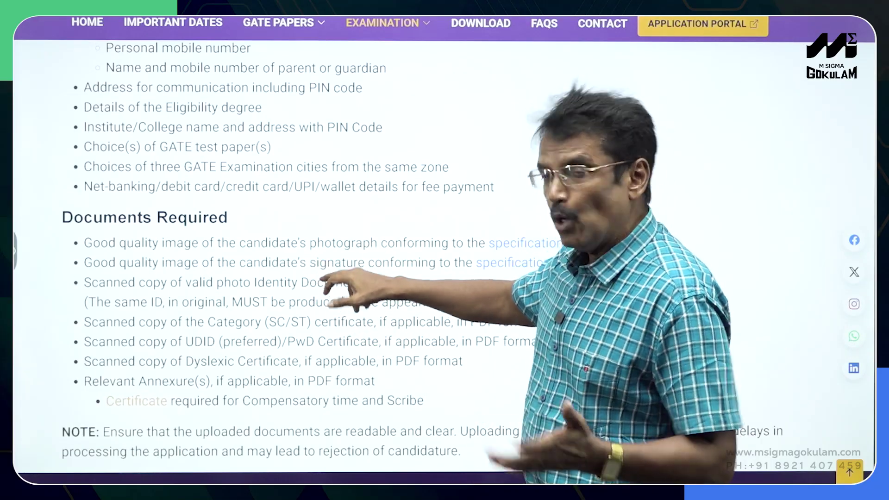
scroll(442, 257, down, 1)
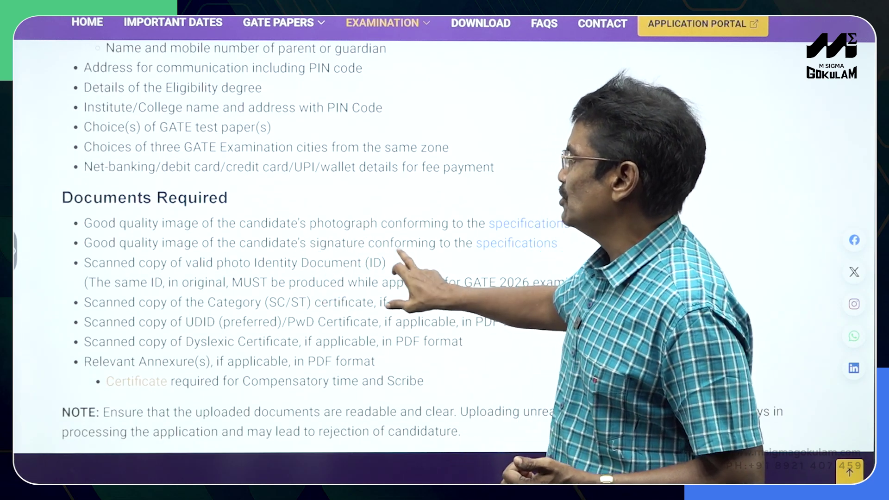
scroll(442, 257, down, 2)
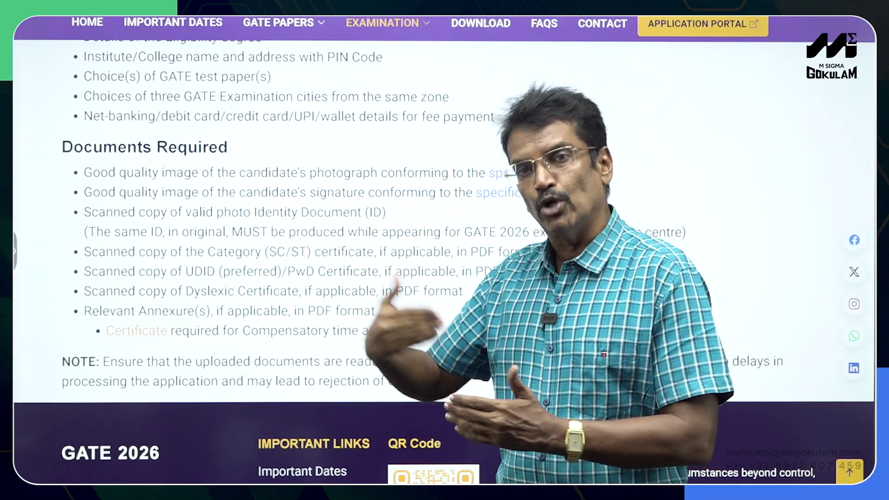
key(shift+F10)
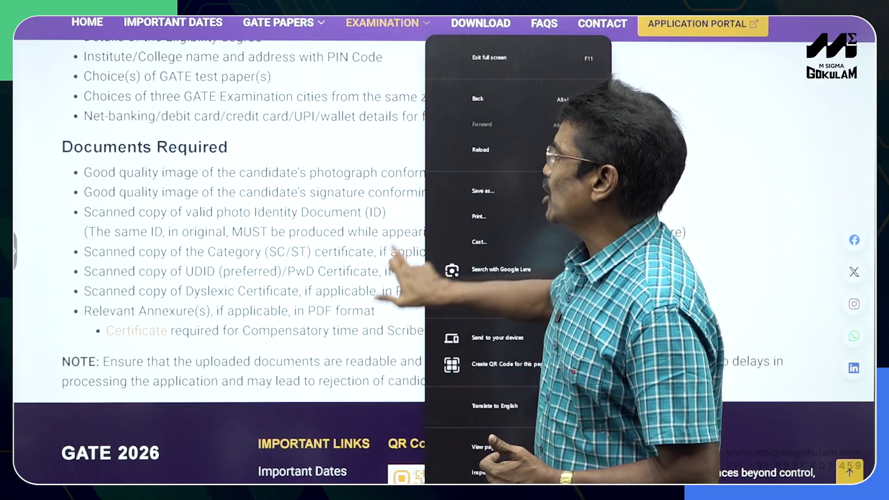
key(Escape)
scroll(444, 262, down, 1)
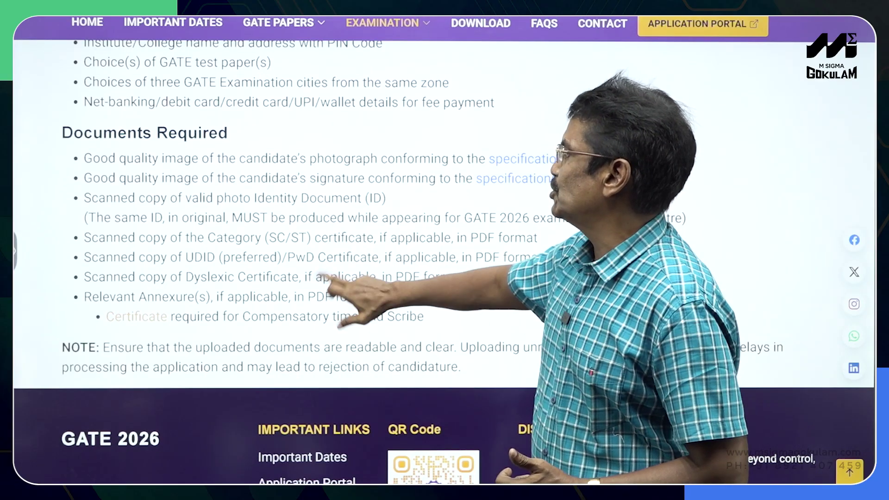
scroll(443, 261, down, 1)
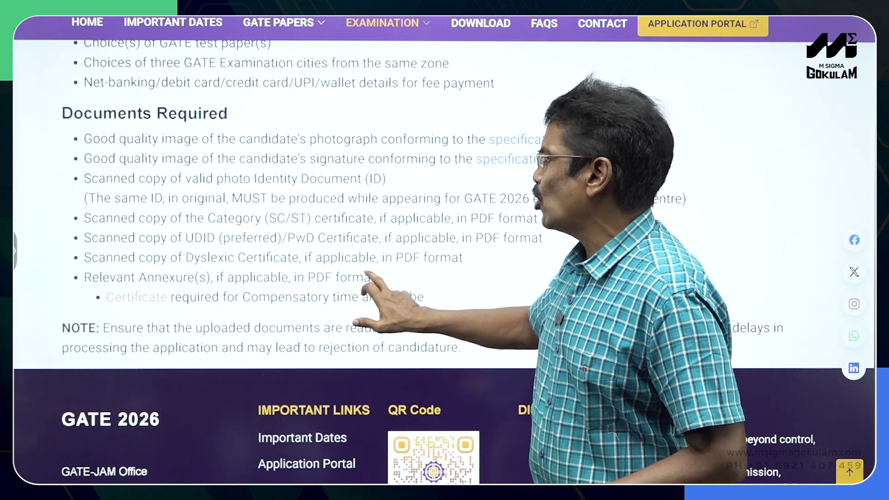
scroll(443, 261, down, 1)
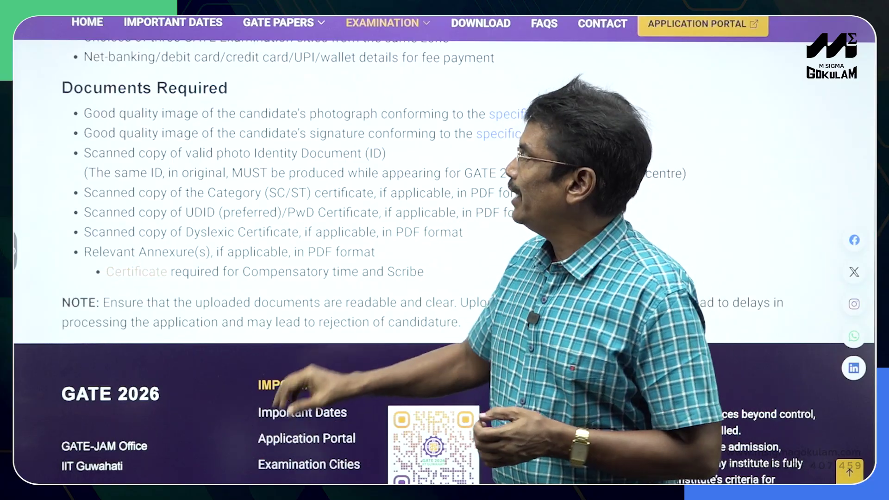
Jump back to the top of the GATE 2026 upload requirements page
key(Home)
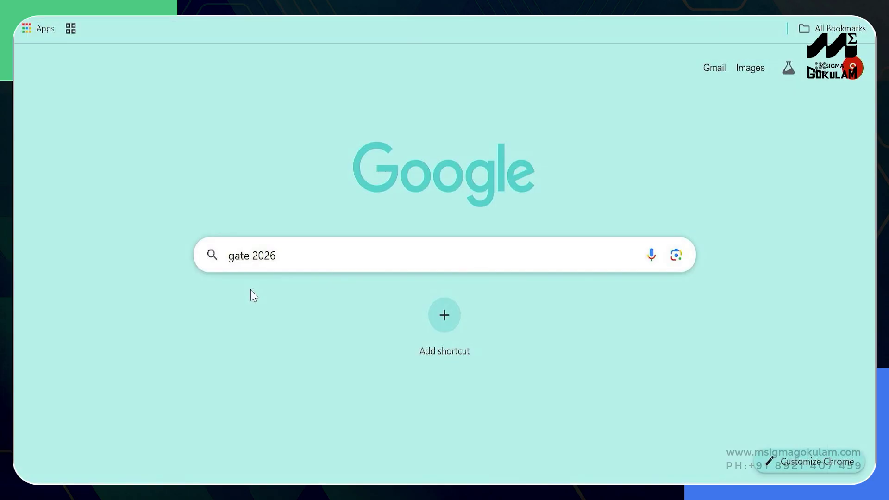
Run the Google search for 'gate 2026'
key(Return)
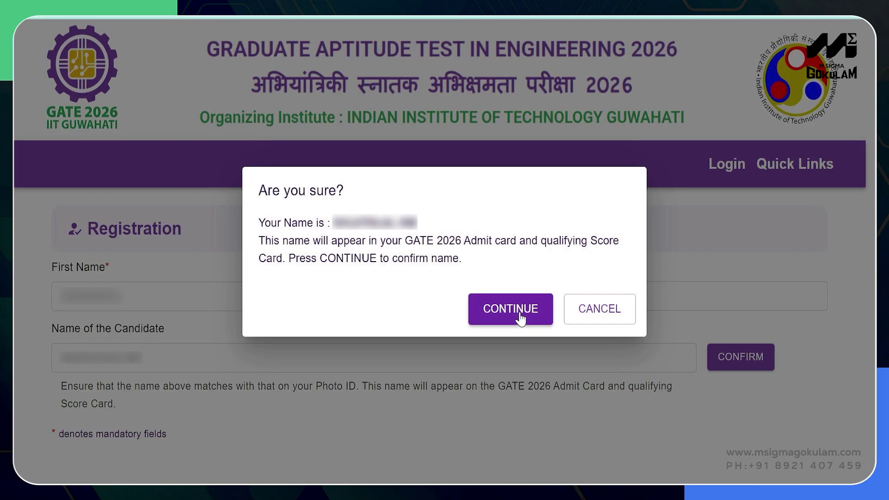
Confirm the candidate's name and scroll down the registration form
click(511, 309)
scroll(241, 290, down, 5)
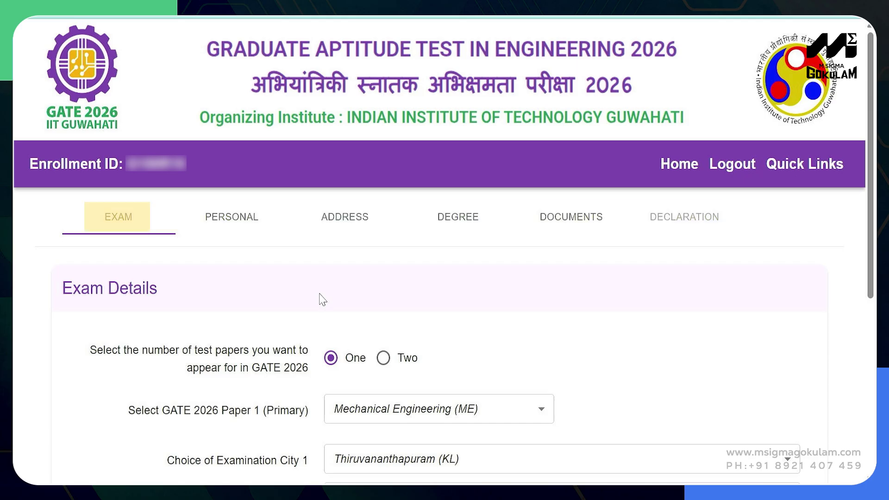
Scroll down the Exam Details form toward SAVE/NEXT
scroll(323, 300, down, 5)
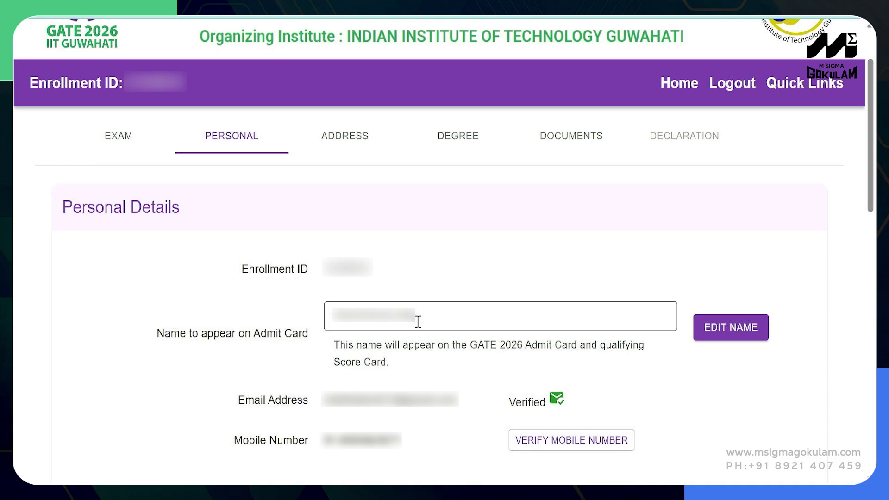
Scroll through the Personal Details fields
scroll(195, 307, down, 8)
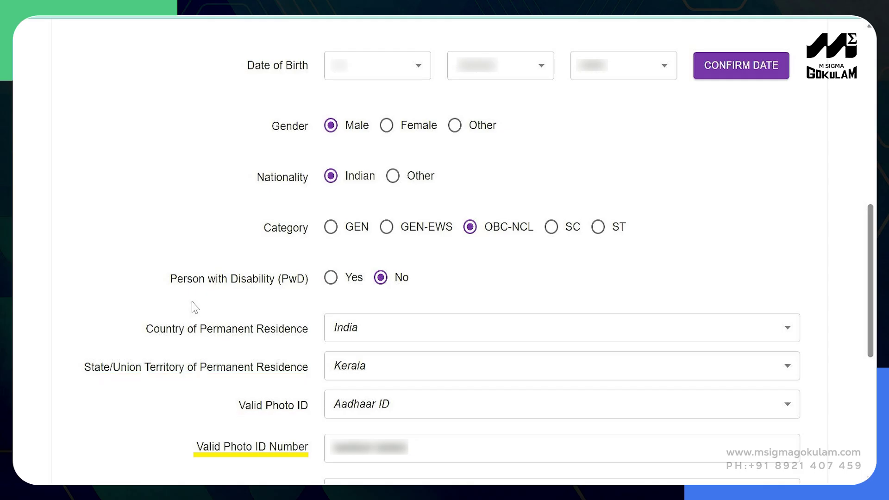
scroll(300, 258, down, 6)
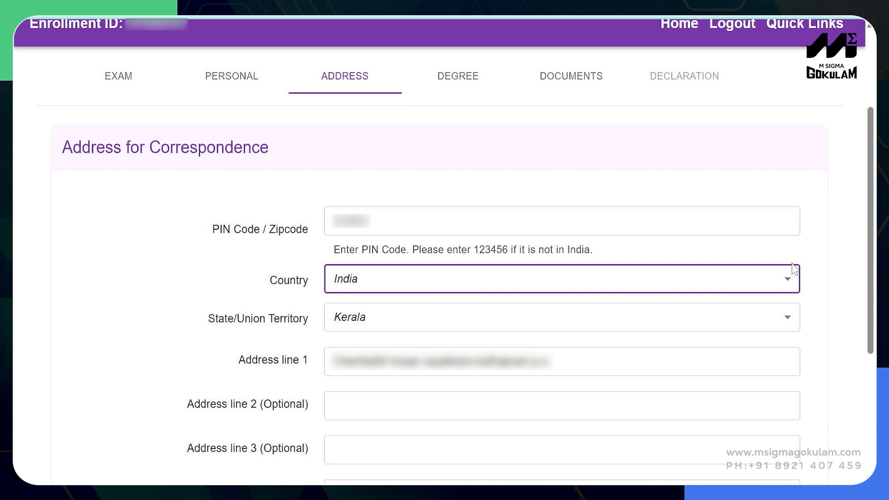
Move from the country field to the state field and scroll down the Address form
key(Tab)
scroll(438, 350, down, 3)
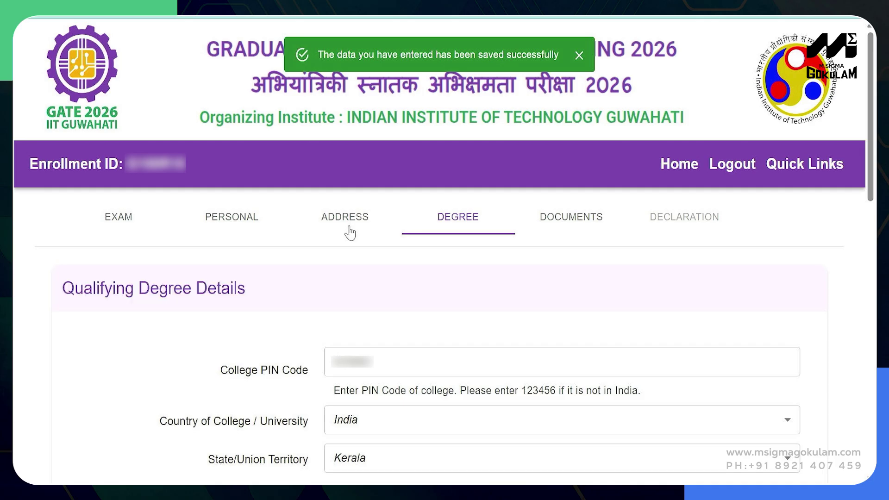
Scroll through the Qualifying Degree Details form
scroll(297, 379, down, 9)
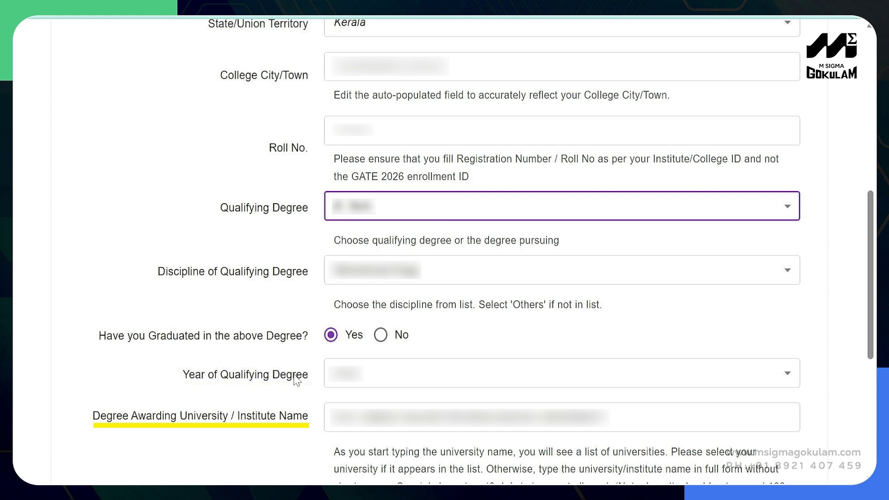
scroll(287, 347, down, 5)
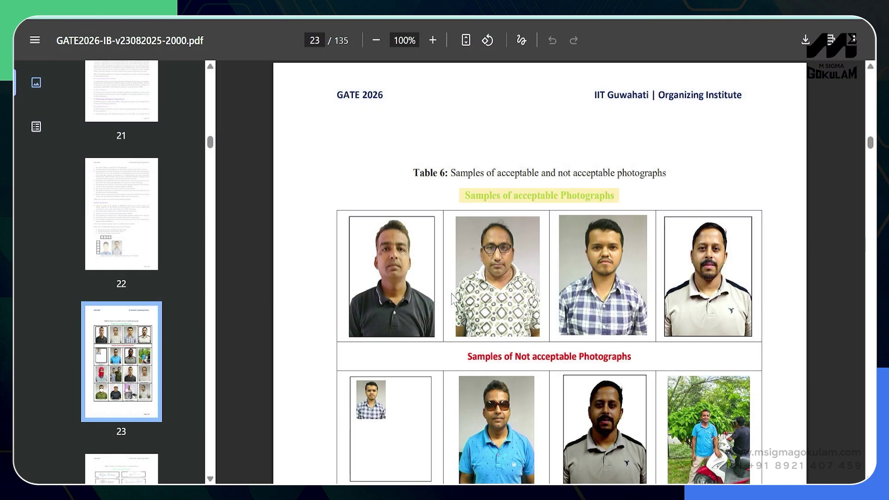
Scroll through the brochure's acceptable and not-acceptable photo samples
scroll(527, 268, down, 5)
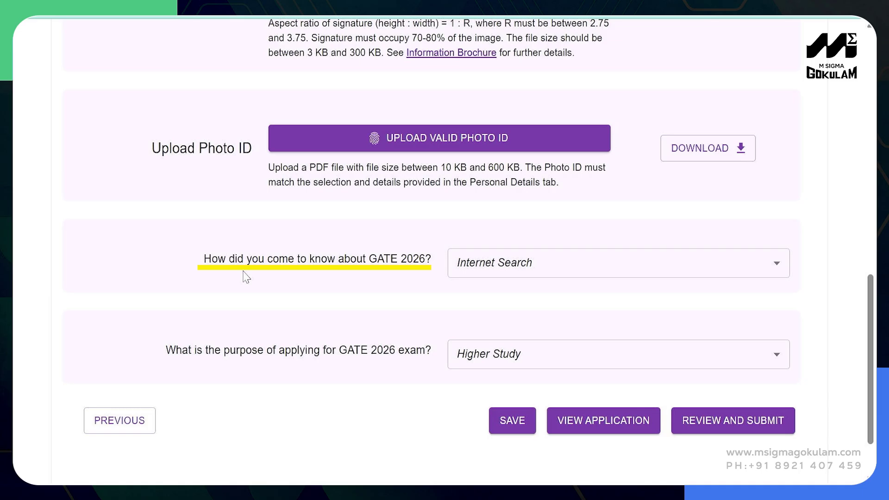
Keep Internet Search as the information source and Higher Study as the purpose for applying
key(space)
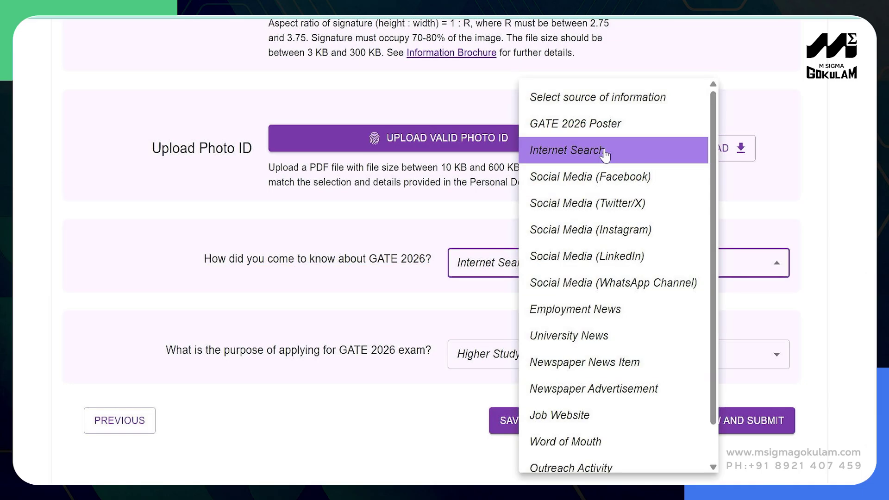
click(604, 153)
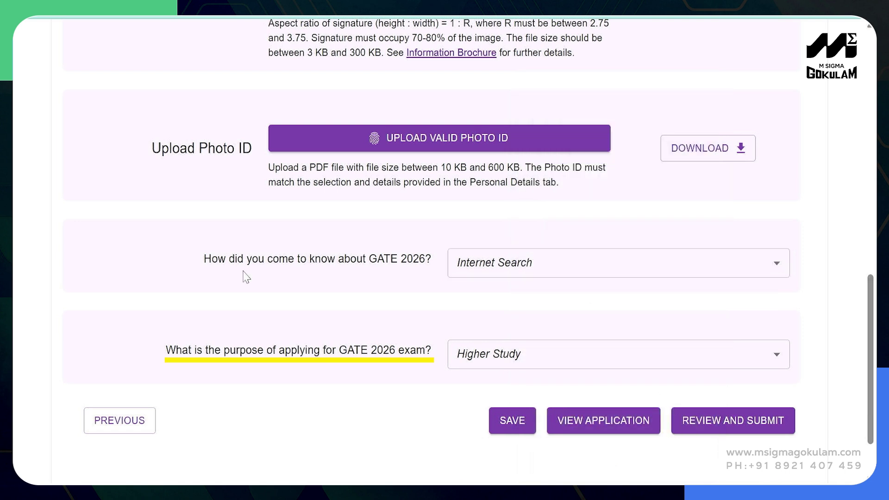
key(space)
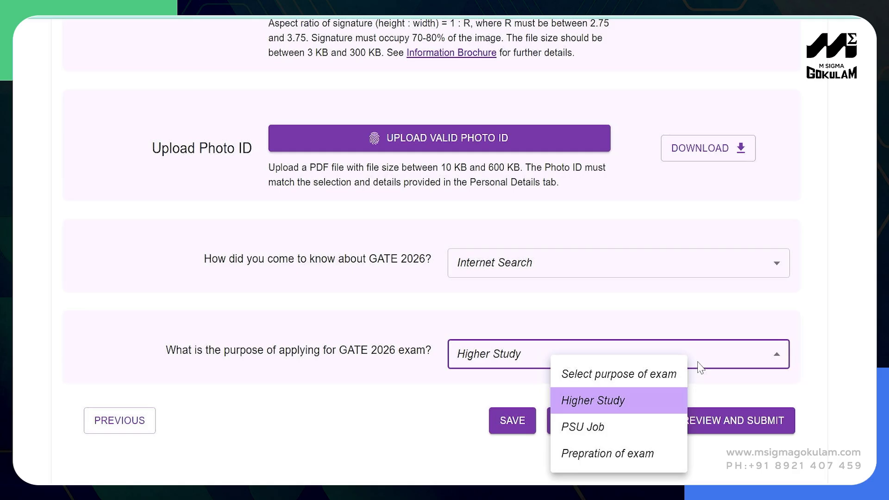
click(648, 401)
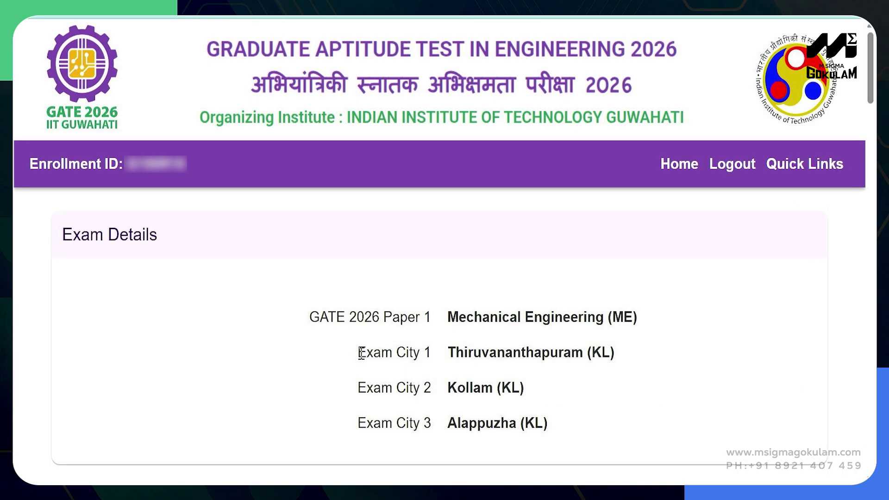
Scroll through the application preview listing Mechanical Engineering (ME) and the three Kerala exam cities
scroll(362, 359, down, 15)
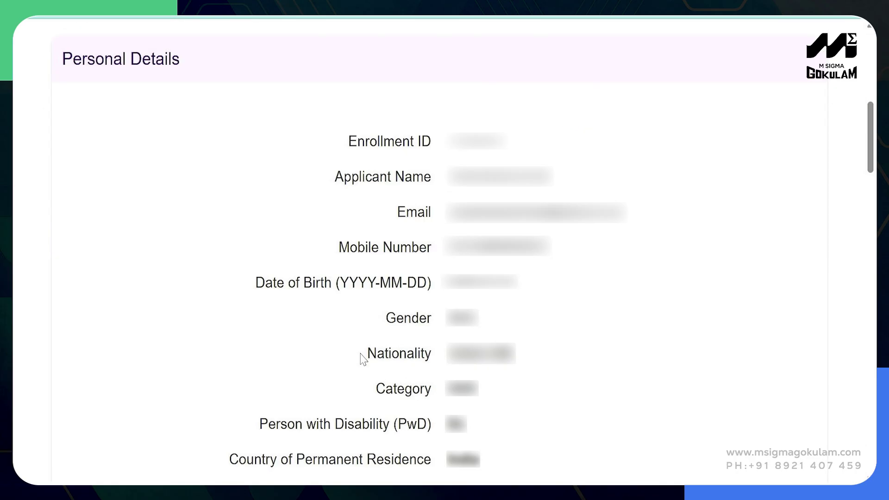
scroll(363, 358, down, 15)
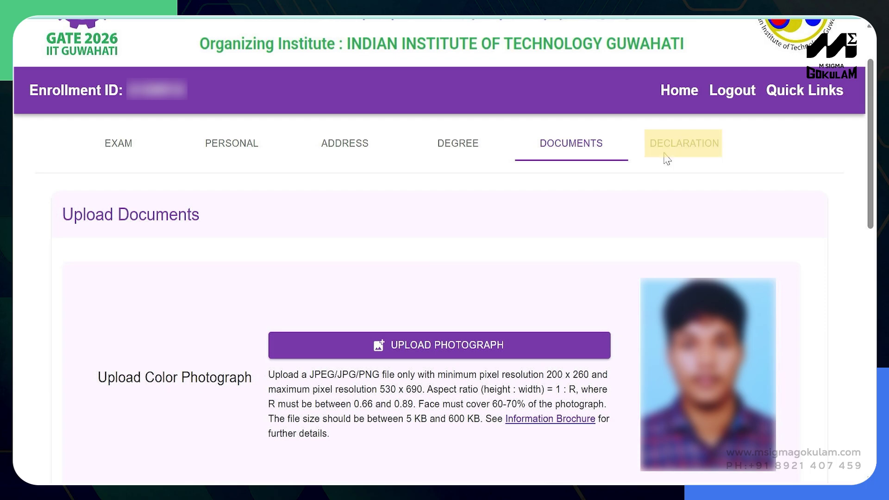
Go to the Declaration section, then verify and download the filled application form PDF
click(667, 159)
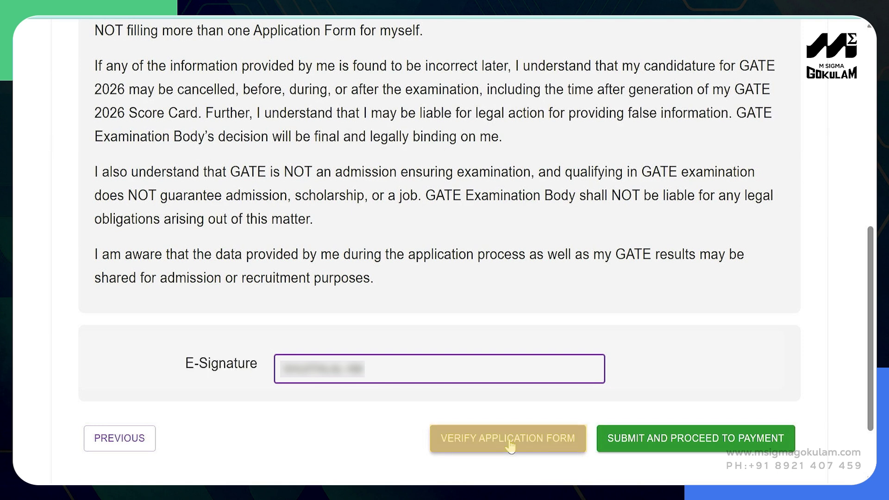
click(493, 440)
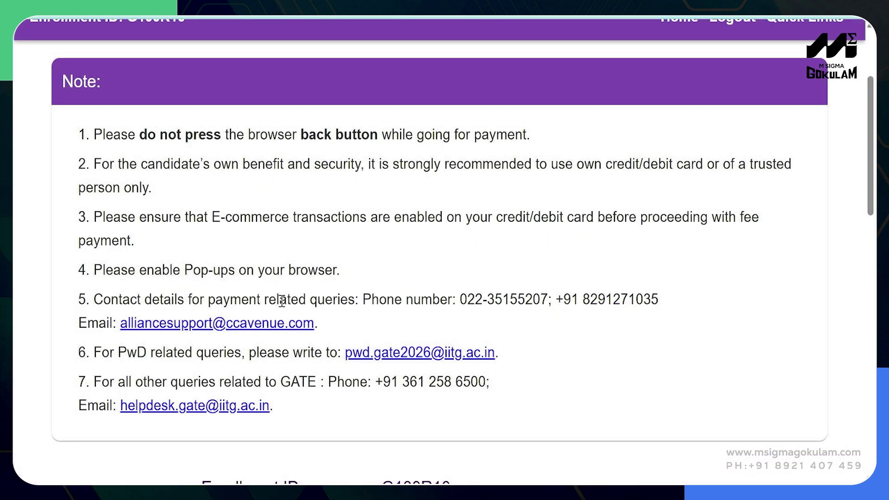
Scroll down the payment page showing the ₹2000 application fee with zero service charges
scroll(281, 301, down, 5)
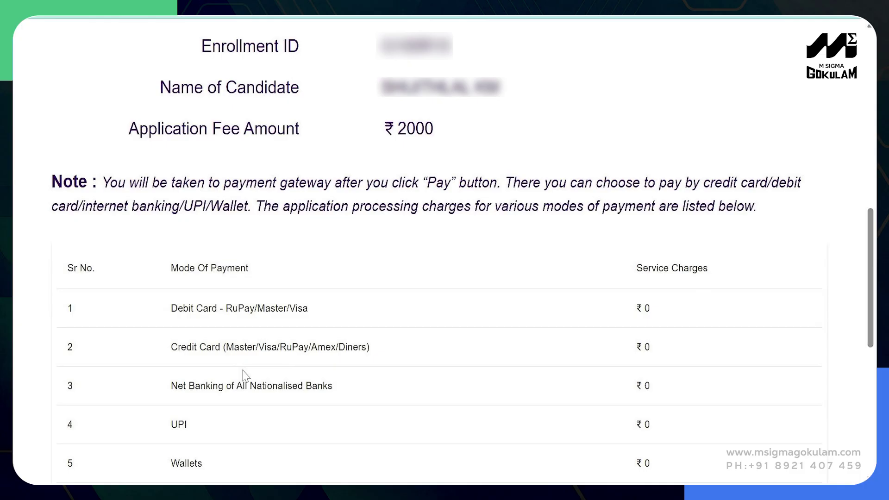
scroll(245, 376, down, 7)
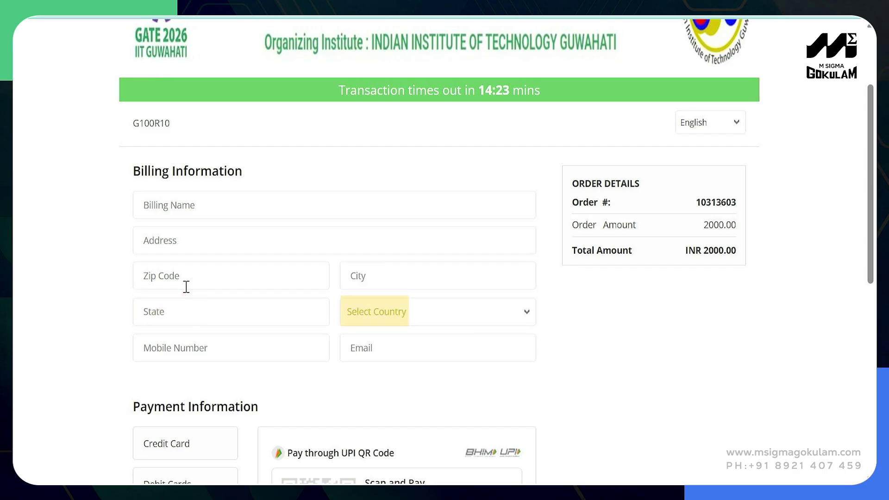
Scroll the CCAvenue page down to Payment Information with UPI options for INR 2000.00
scroll(186, 287, down, 7)
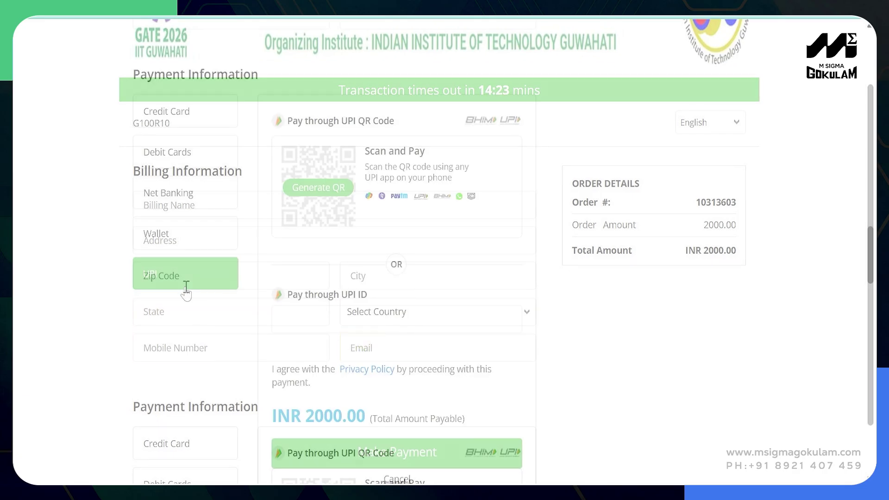